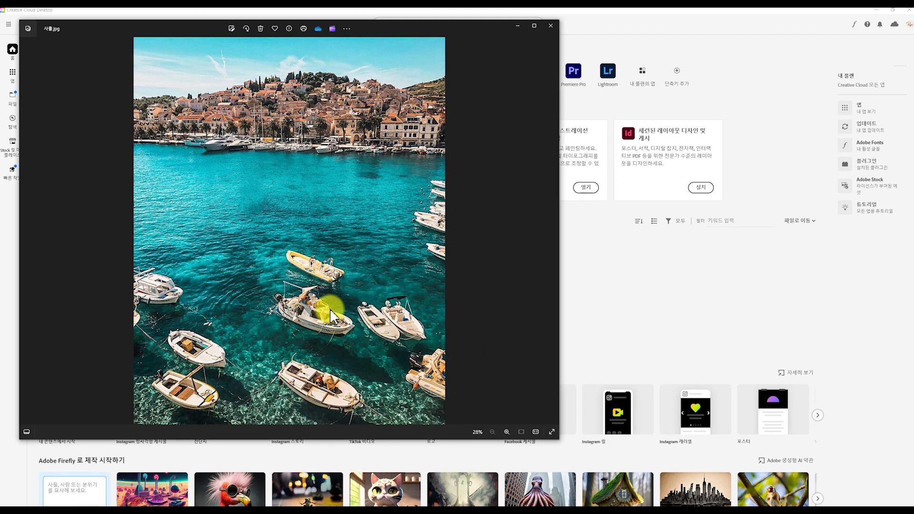
Look through the edited harbour and beach sample photos in the image viewer, and close it.
click(553, 244)
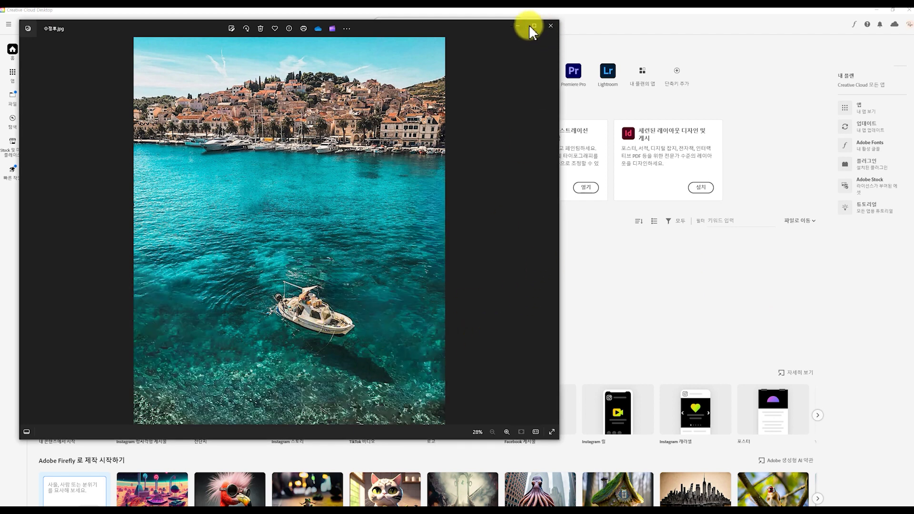
click(553, 231)
click(553, 231)
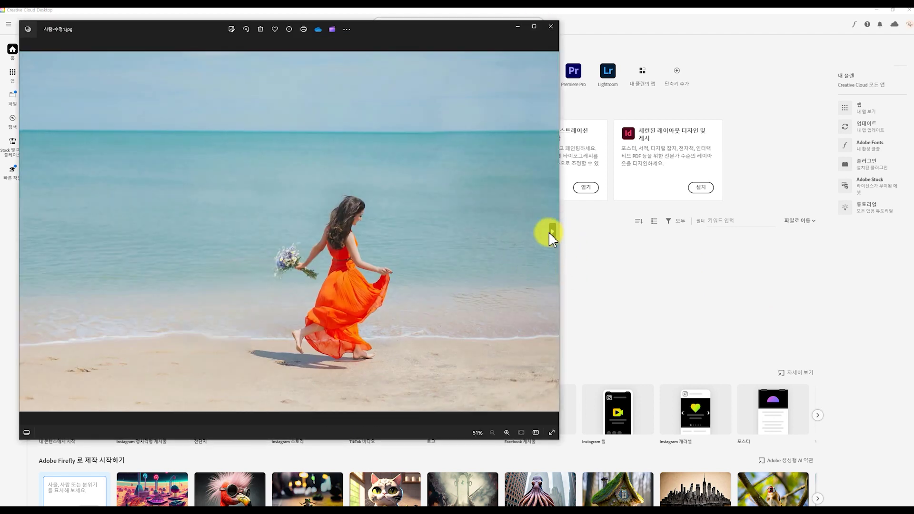
key(Escape)
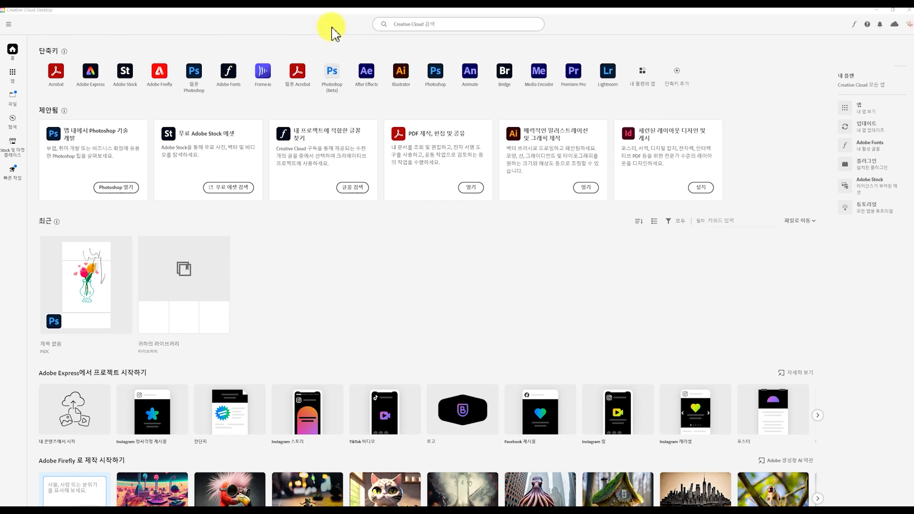
Launch Photoshop (Beta) from the Beta apps in Creative Cloud Desktop.
click(13, 73)
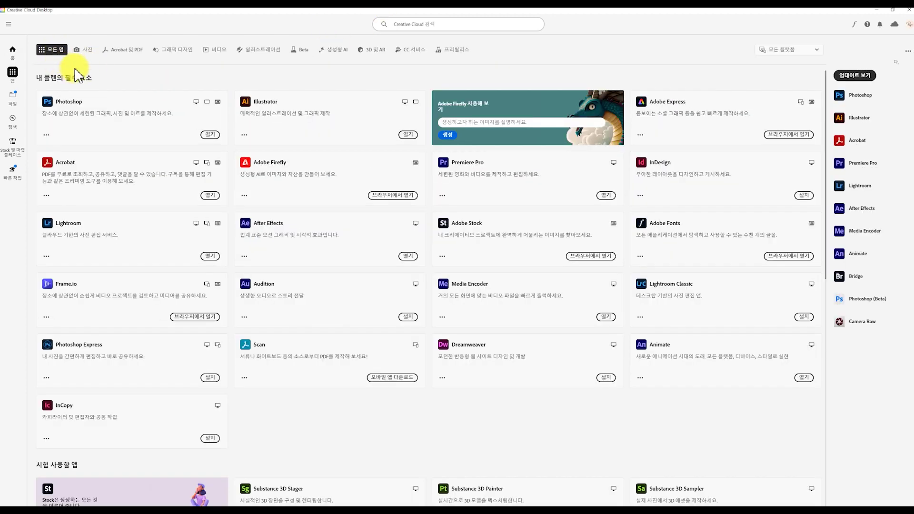
click(301, 51)
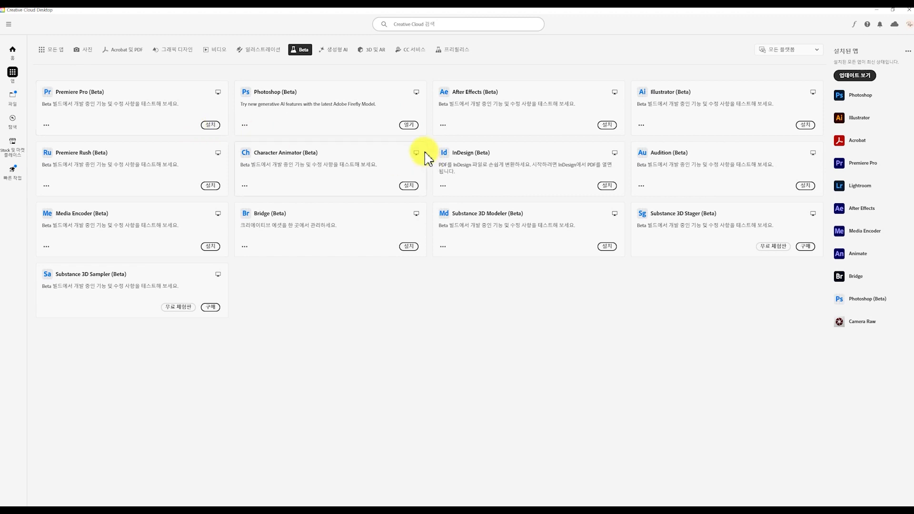
click(408, 126)
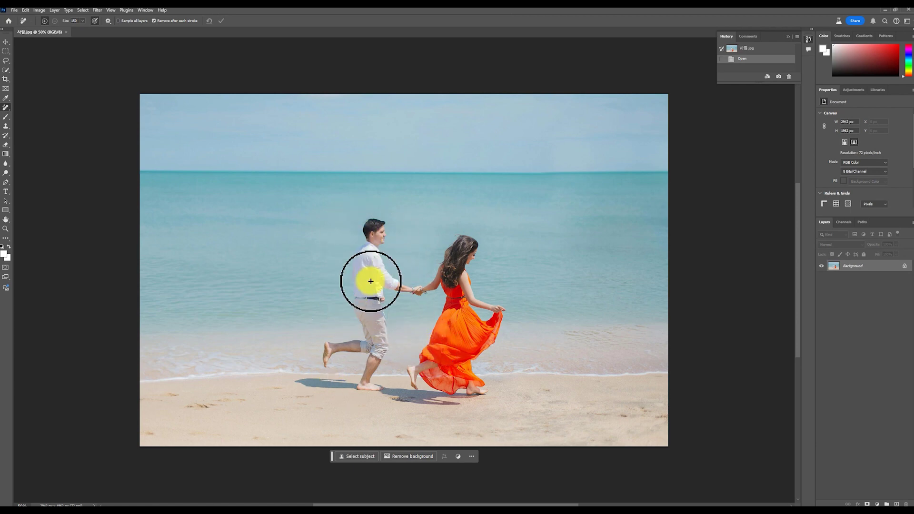
Erase the man in the white shirt and his shadow from the beach photo using the Remove Tool with a brush size of 200.
right_click(7, 108)
click(7, 108)
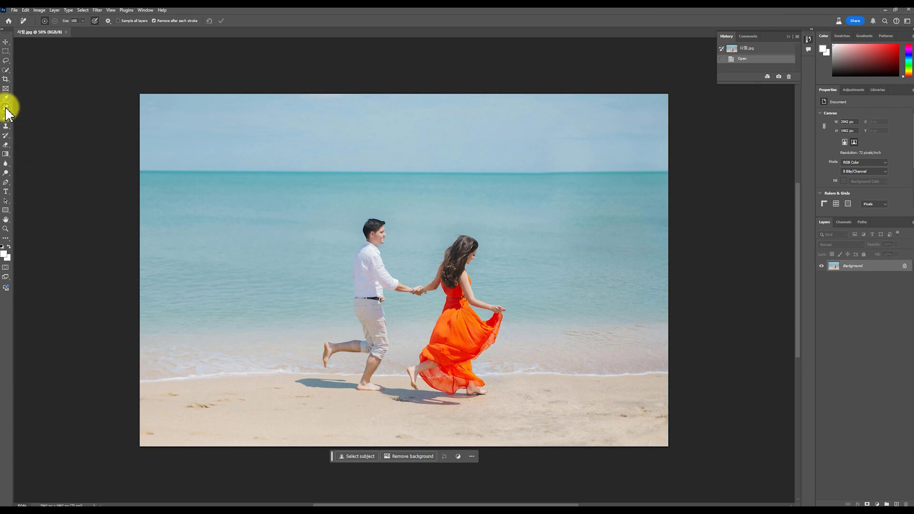
right_click(7, 108)
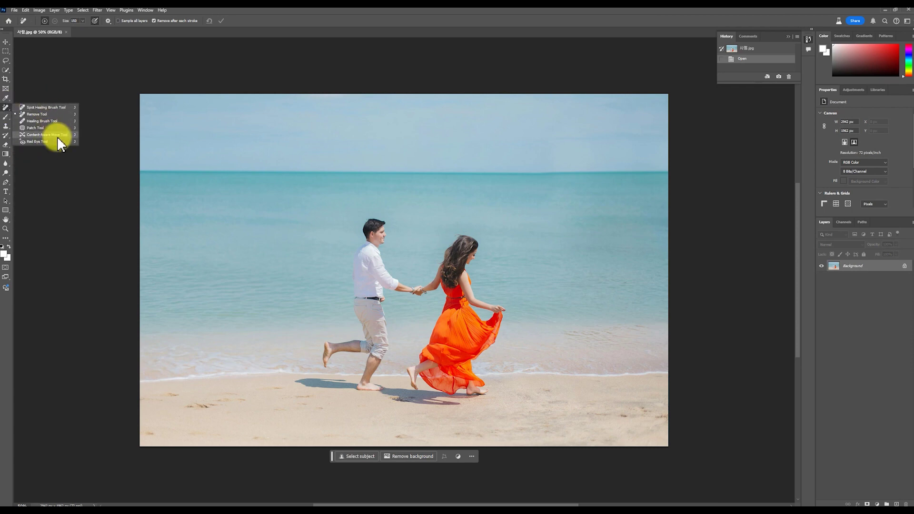
click(47, 114)
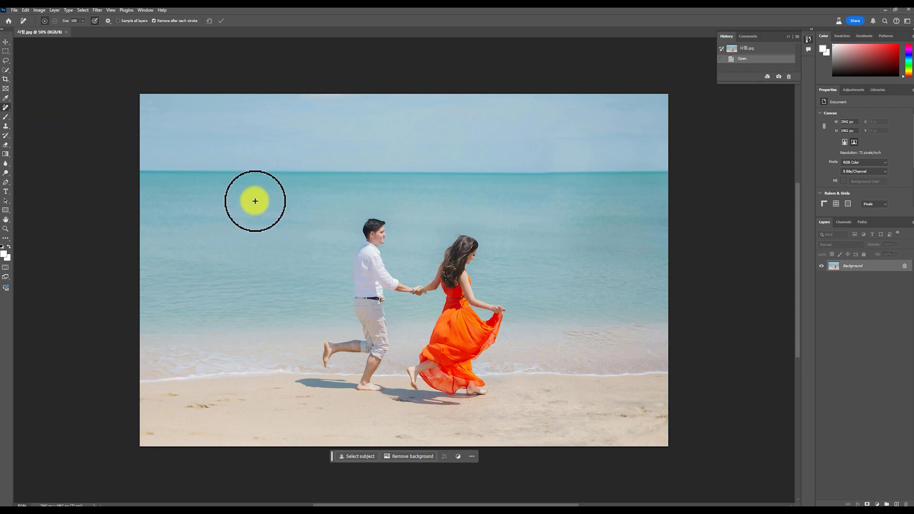
key(bracketleft)
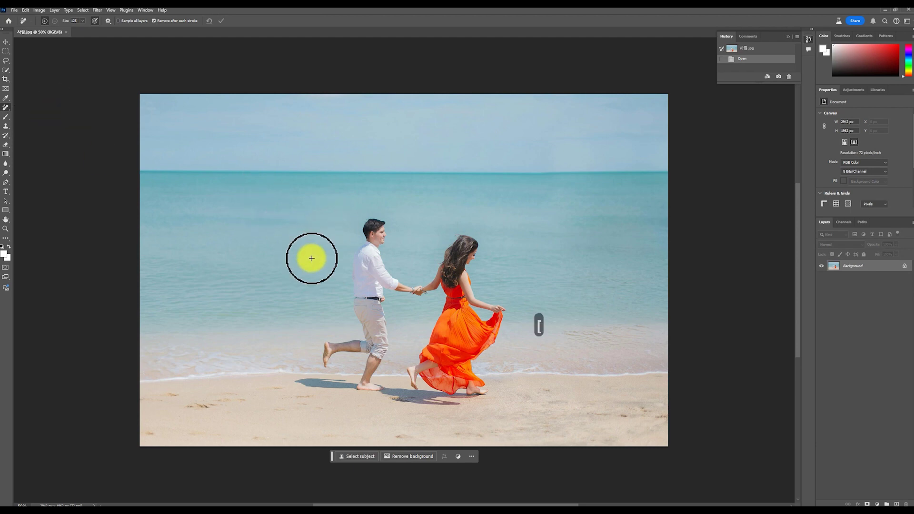
key(bracketleft)
key(bracketright)
key(bracketright)
key(bracketright)
key(bracketright)
key(bracketright)
key(bracketright)
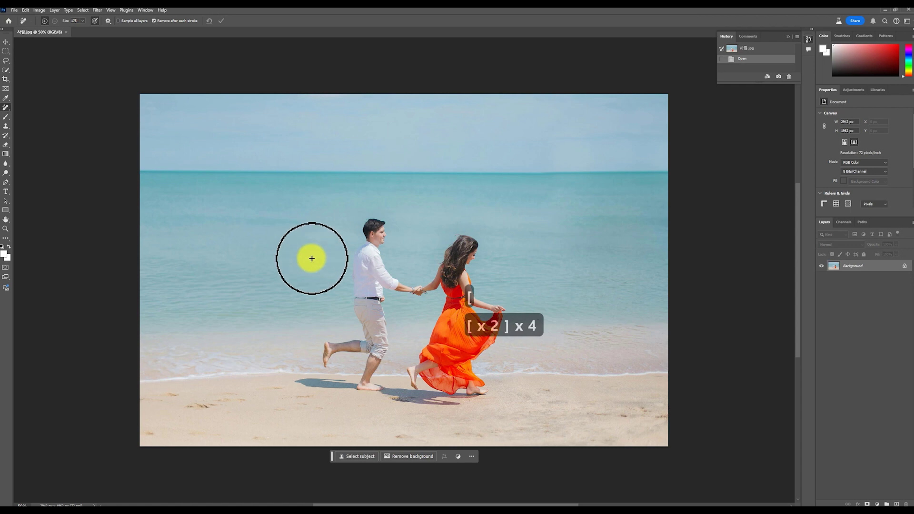
key(bracketleft)
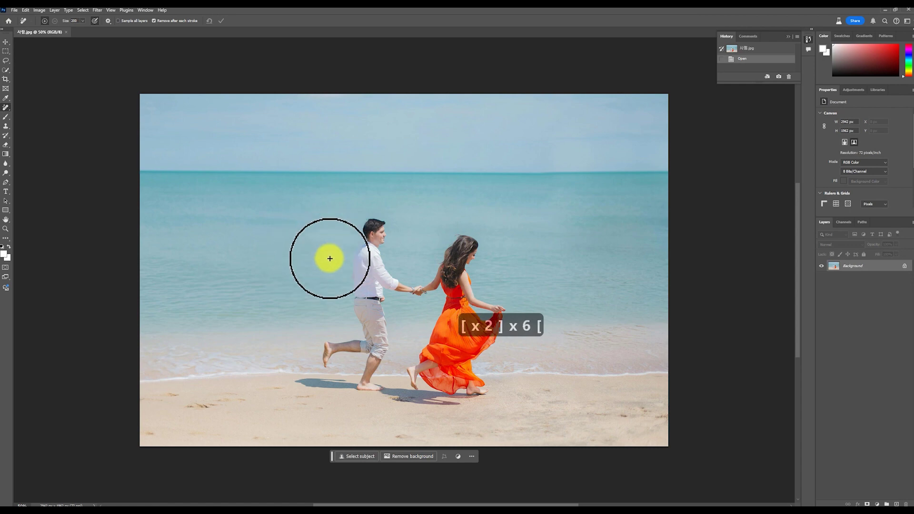
mouse_move(374, 223)
mouse_down()
mouse_move(351, 349)
mouse_move(306, 380)
mouse_move(349, 379)
mouse_move(407, 271)
mouse_up()
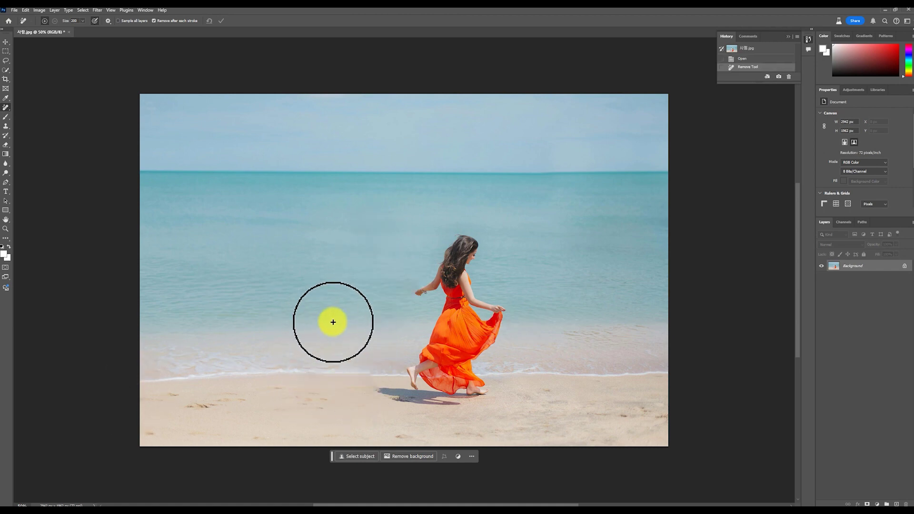
Lasso the area around the woman's outstretched hand and run Generative Fill with the prompt "꽃다발을 들고 있는 손".
click(5, 61)
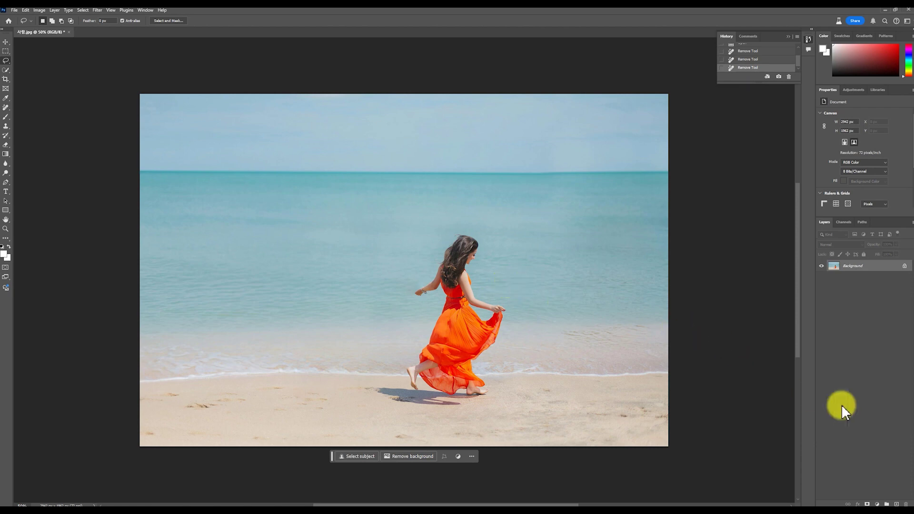
right_click(6, 61)
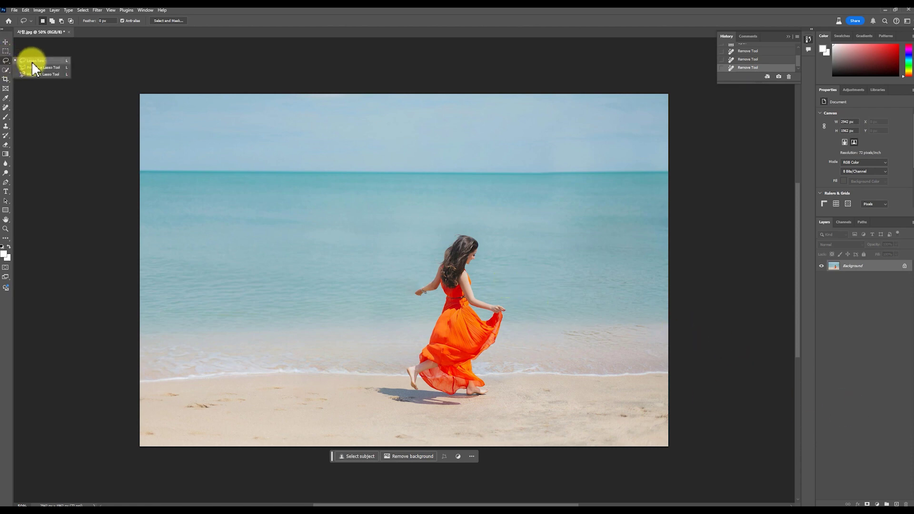
click(31, 61)
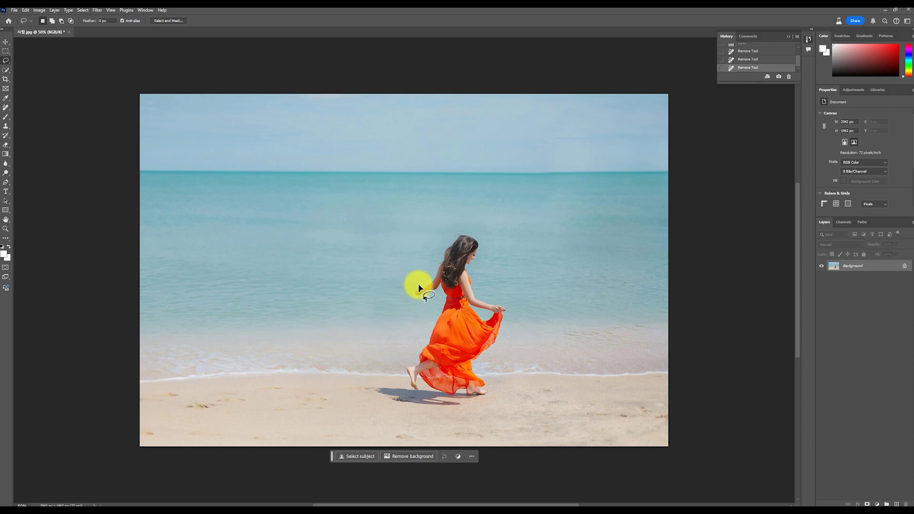
mouse_move(426, 284)
mouse_down()
mouse_move(378, 288)
mouse_move(382, 311)
mouse_move(421, 285)
mouse_up()
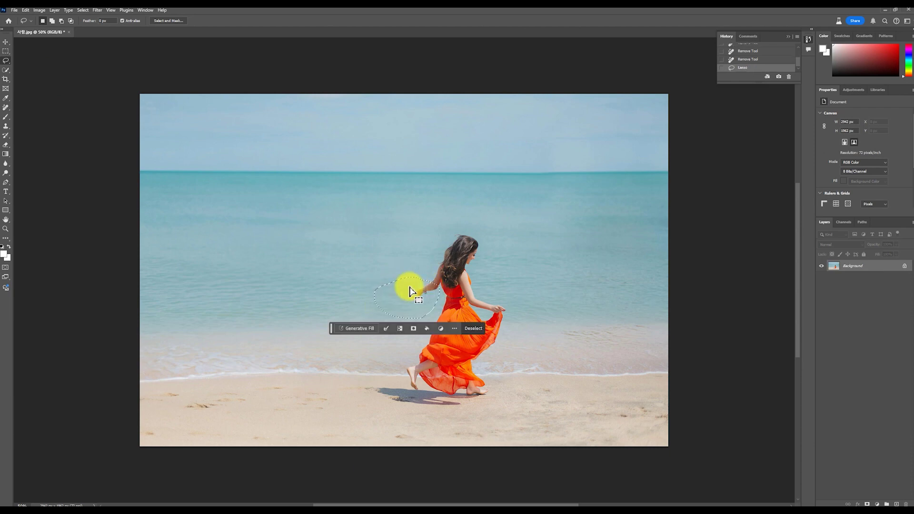
click(358, 329)
text(r)
key(BackSpace)
key(Hangul)
text(꽃다발으)
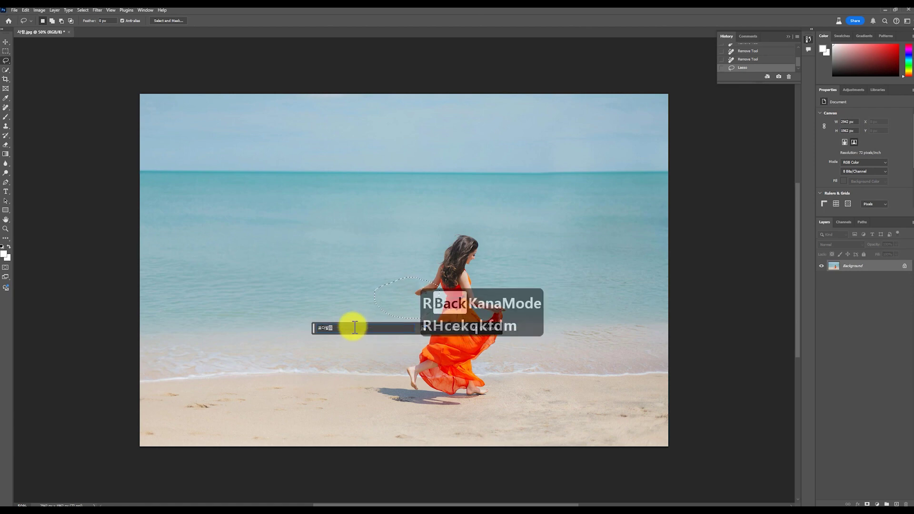
text(ㄹ 들고 있는 손)
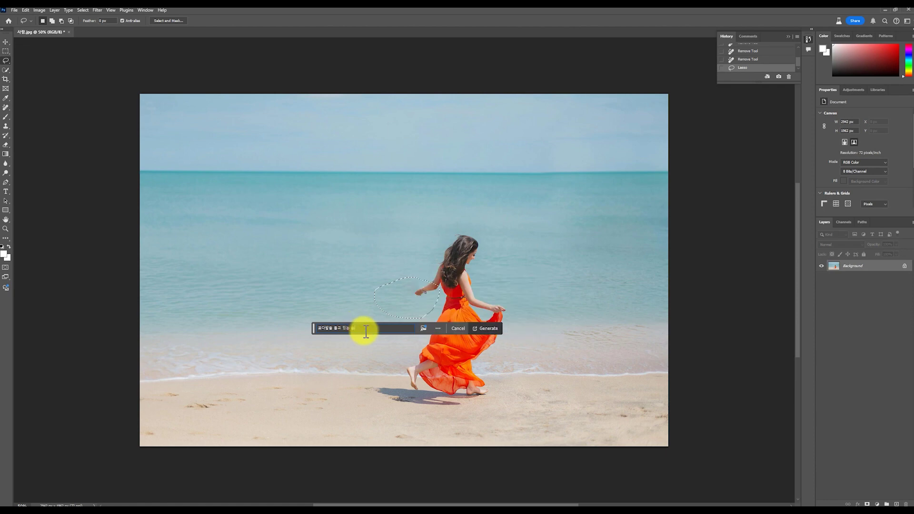
click(490, 329)
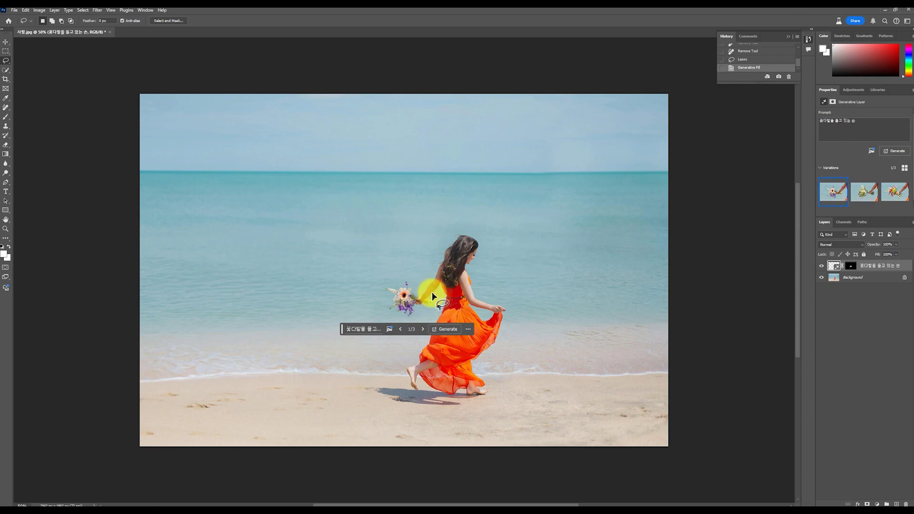
Compare the generated bouquet variations and choose the second one, with the pale flowers.
click(856, 200)
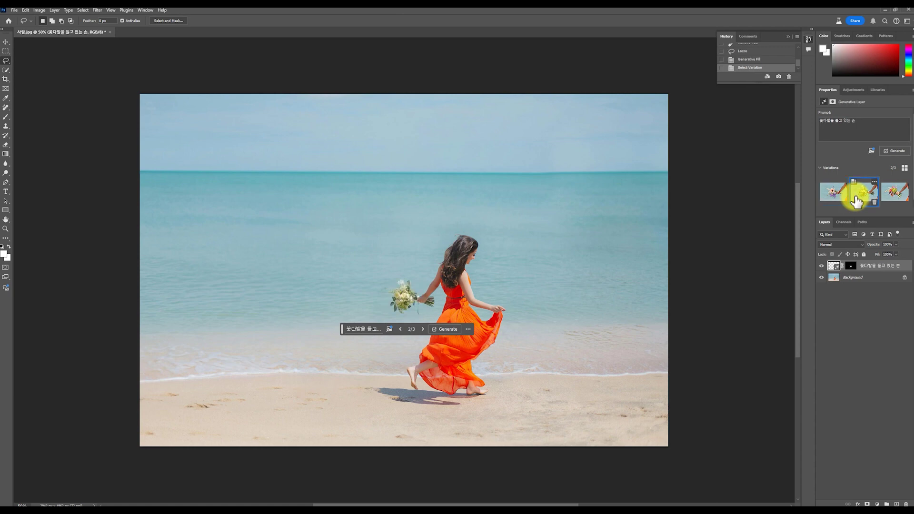
click(892, 194)
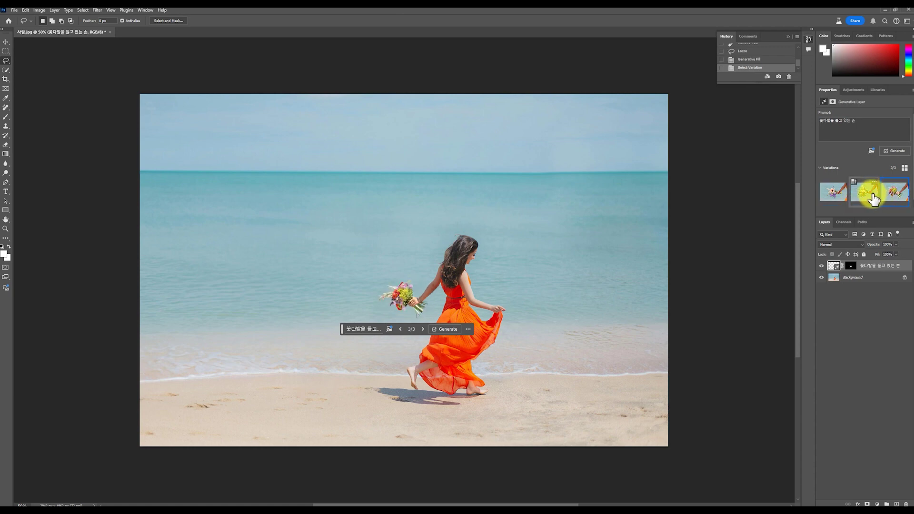
click(872, 199)
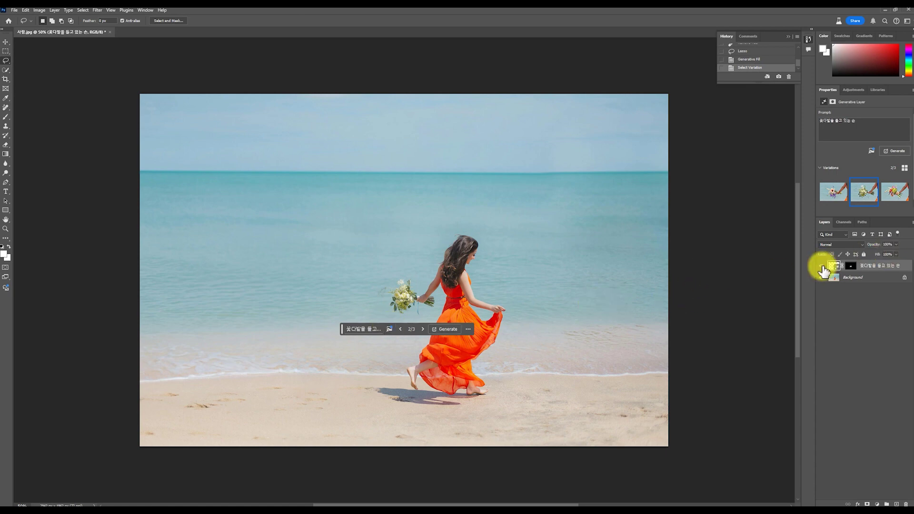
Hide the bouquet layer and, on the Background, generate "산책하고 있는 강아지" in a large lasso selection behind the woman, including her hand.
click(822, 266)
click(862, 278)
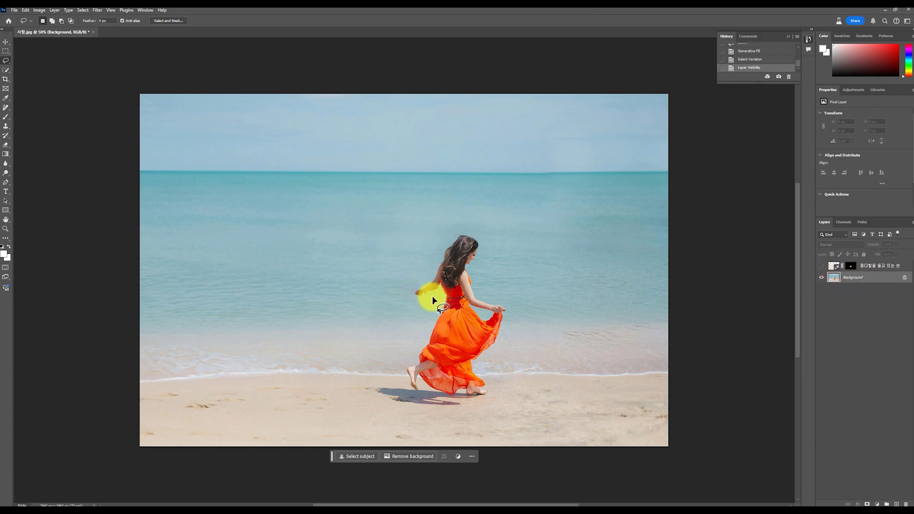
mouse_move(424, 279)
mouse_down()
mouse_move(384, 281)
mouse_move(296, 311)
mouse_move(282, 351)
mouse_move(288, 381)
mouse_move(317, 400)
mouse_move(385, 388)
mouse_up()
drag(410, 350, 430, 292)
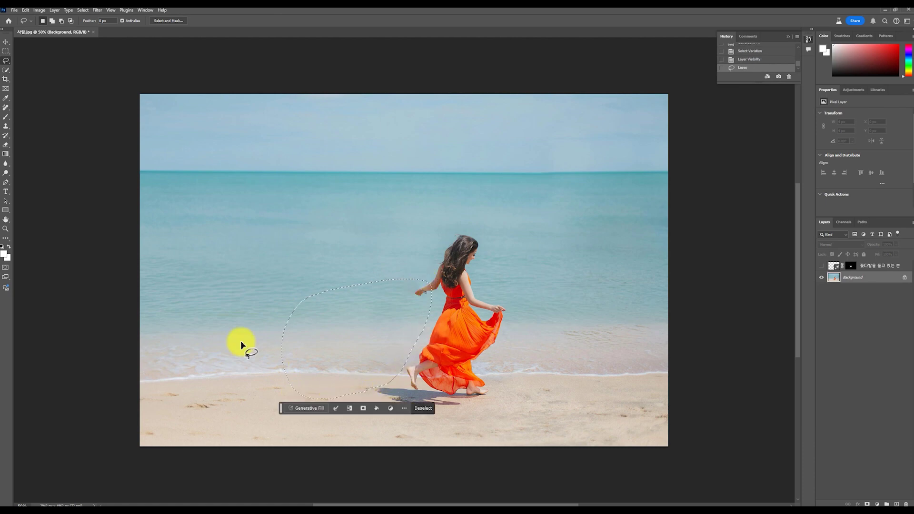
click(304, 408)
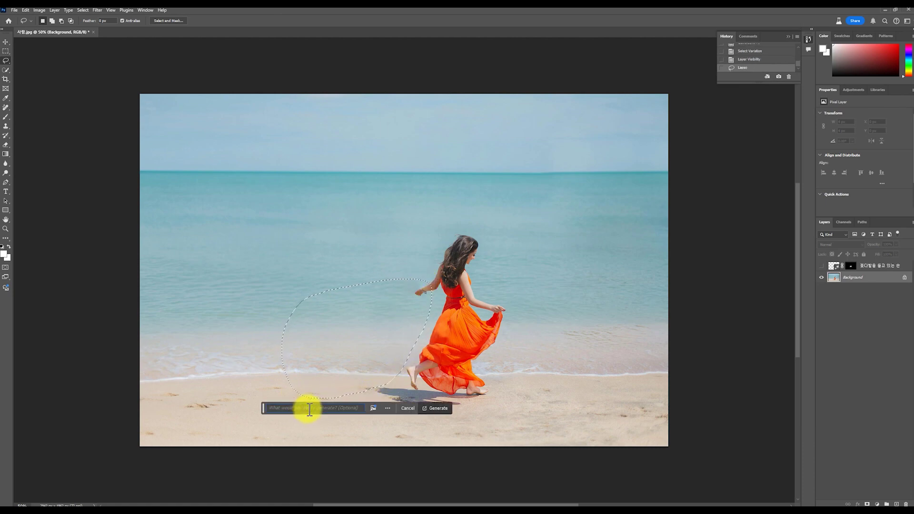
text(산책하고 있ㄴ는 강아지)
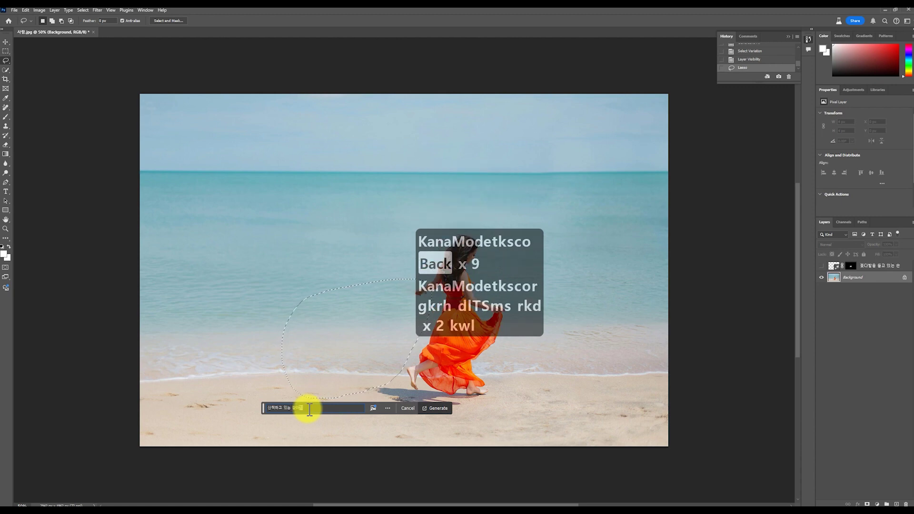
click(431, 408)
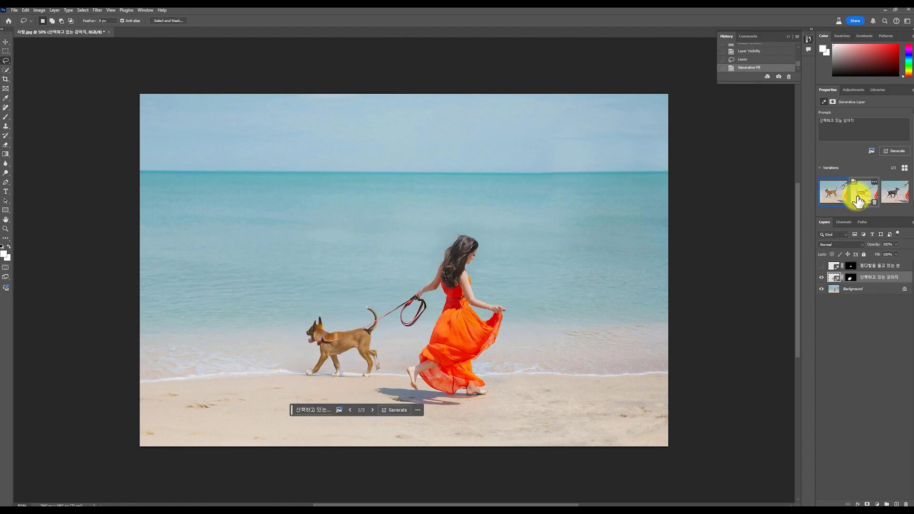
Pick the third dog variation, generate more variations with the same prompt, and choose another from the new set.
click(880, 195)
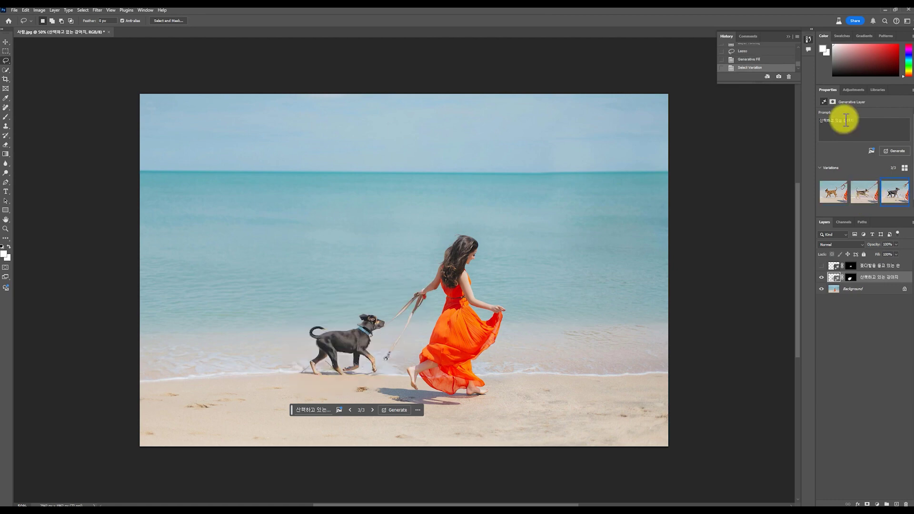
click(897, 152)
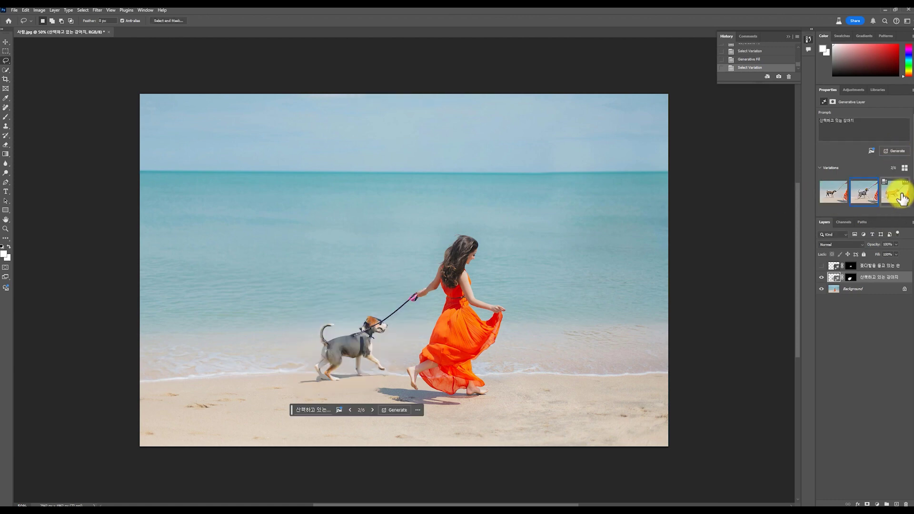
click(895, 195)
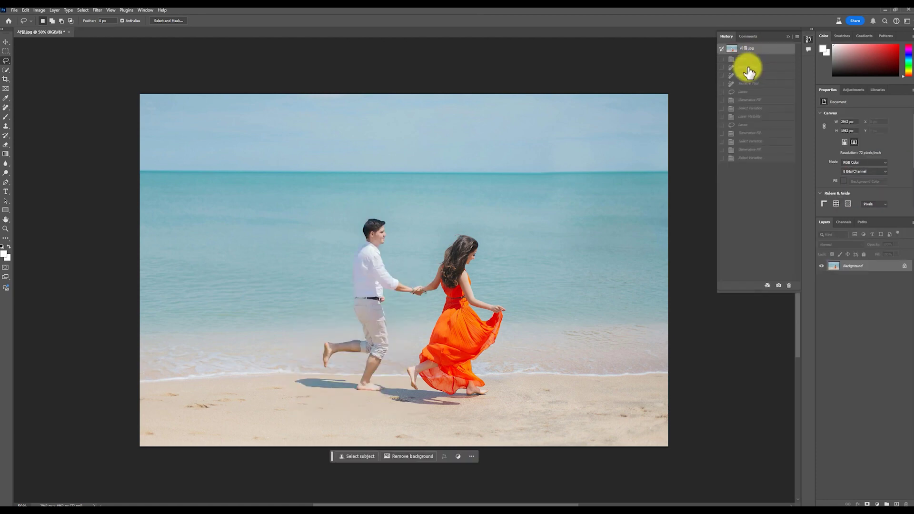
Revisit the first Generative Fill state in the history and return to the latest Select Variation state.
click(749, 100)
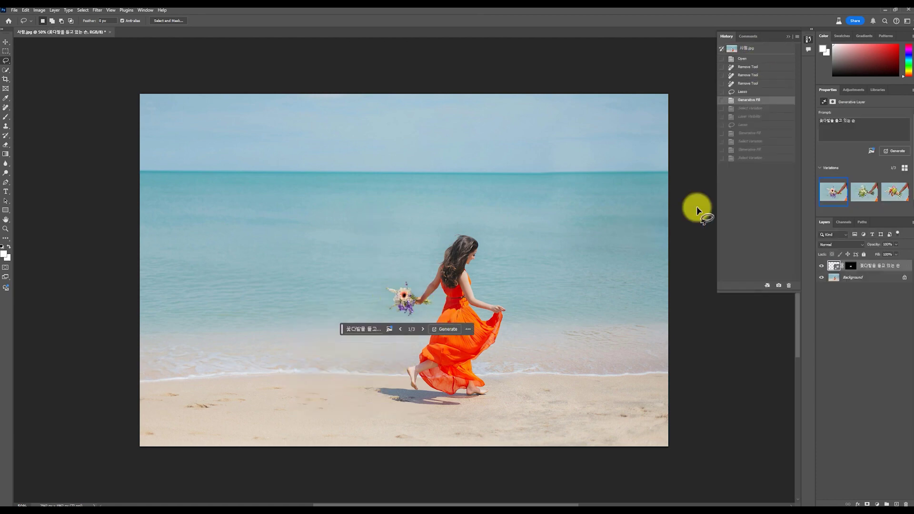
click(758, 159)
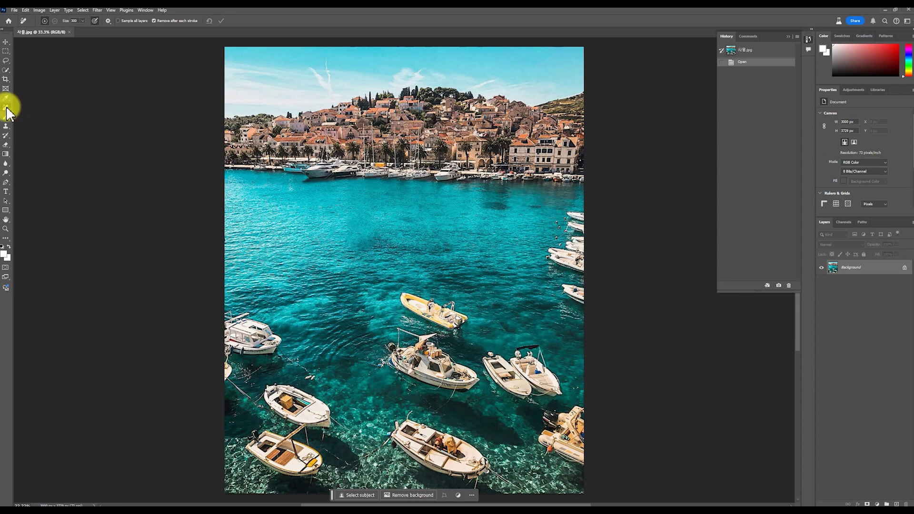
With the Remove Tool, erase the boats along the left edge, the lower-middle foreground boat and the boats in the lower right of the harbour photo.
mouse_move(224, 316)
mouse_down()
mouse_move(271, 347)
mouse_move(250, 365)
mouse_move(266, 419)
mouse_up()
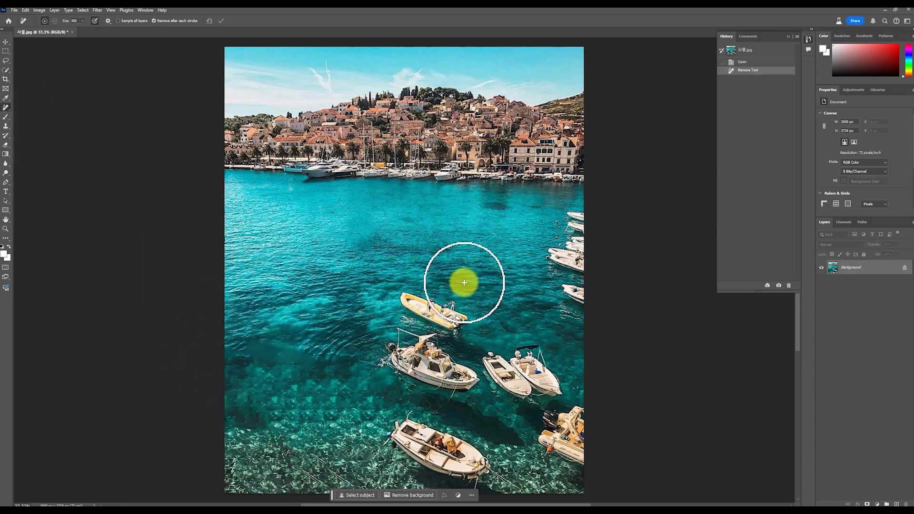
mouse_move(416, 426)
mouse_down()
mouse_move(425, 460)
mouse_move(396, 424)
mouse_move(448, 455)
mouse_move(472, 490)
mouse_up()
click(580, 438)
mouse_move(579, 432)
mouse_down()
mouse_move(567, 423)
mouse_move(591, 367)
mouse_up()
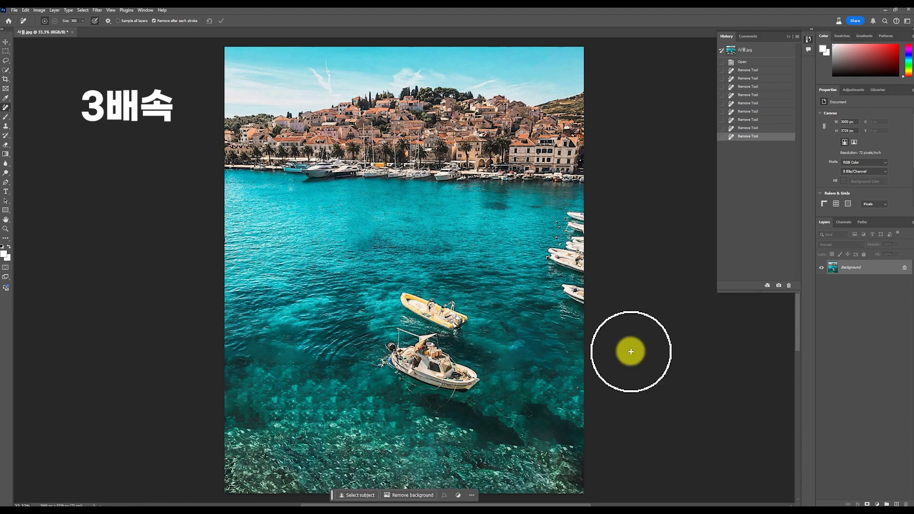
Erase the yellow boat, the boats along the right edge and the leftover dark patches in the water, keeping only the central cabin boat.
drag(459, 316, 477, 314)
drag(497, 354, 463, 336)
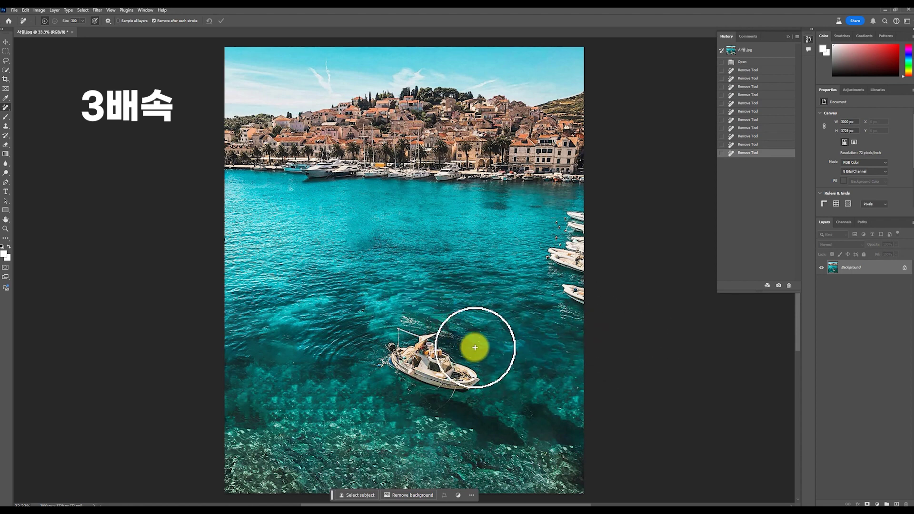
drag(579, 215, 575, 290)
drag(537, 419, 554, 343)
drag(309, 351, 261, 335)
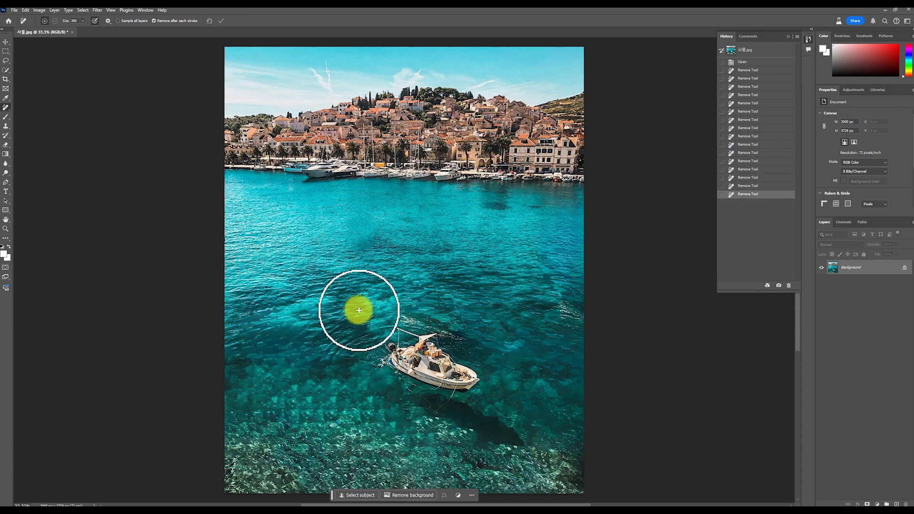
click(381, 247)
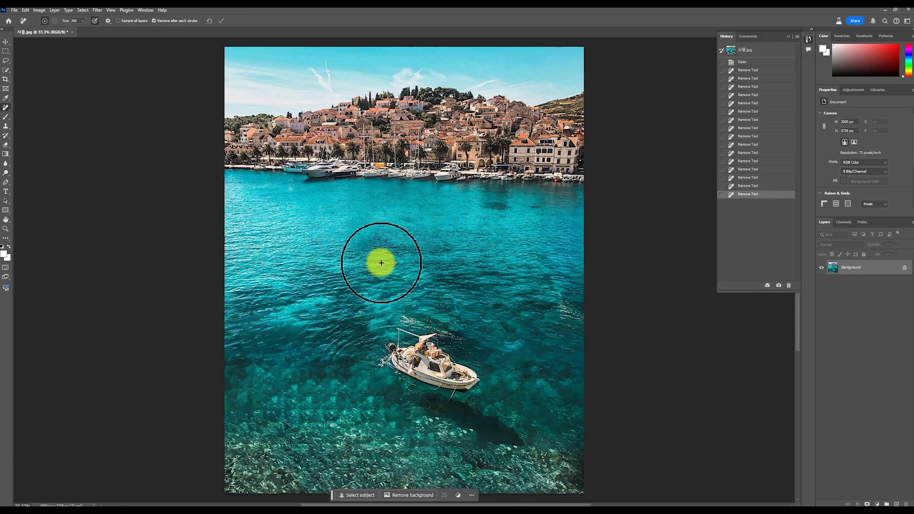
Compare the original snapshot of the harbour photo with the last Remove Tool state in the history.
click(743, 49)
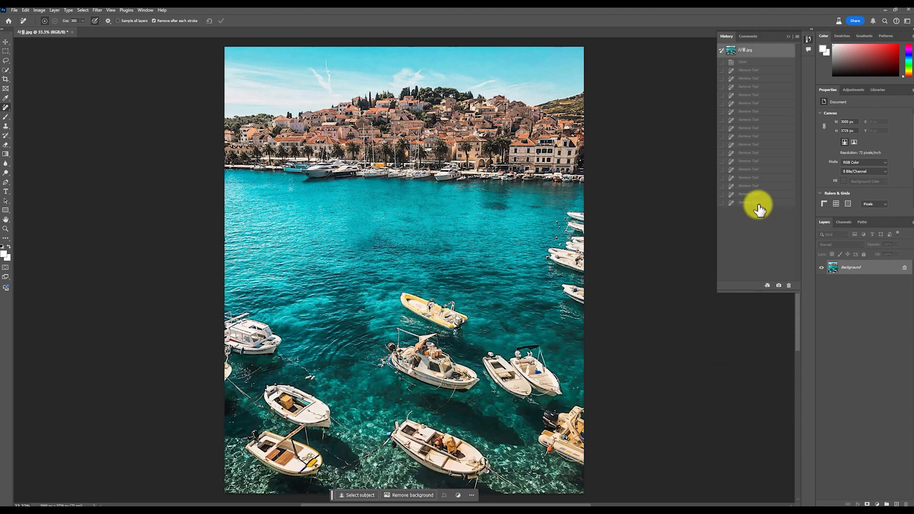
click(763, 202)
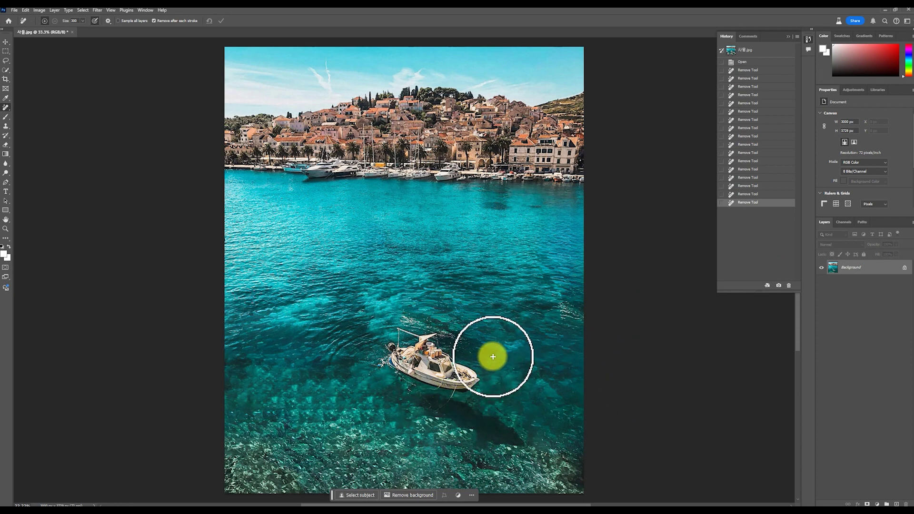
Switch to the image viewer to review the edited beach photo 사람-수정2.jpg, and return to the harbour photo in Photoshop.
key(alt+Tab)
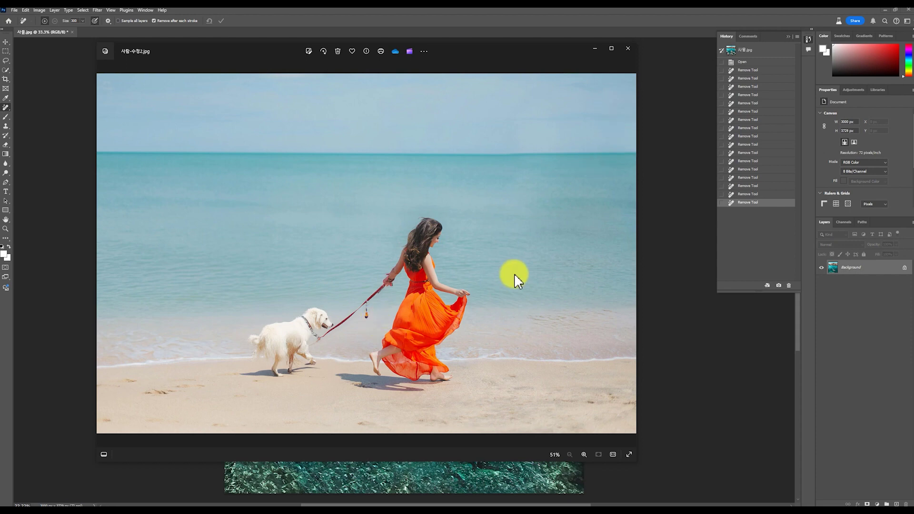
click(3, 112)
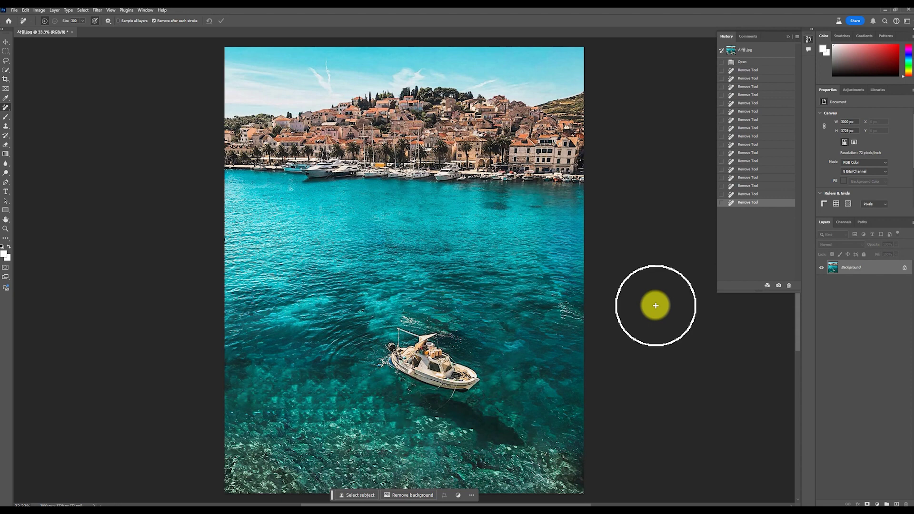
click(336, 360)
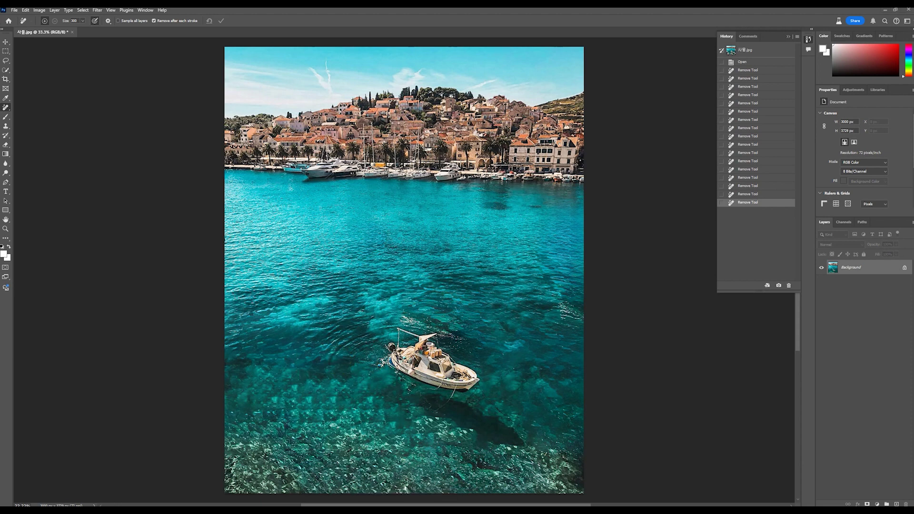